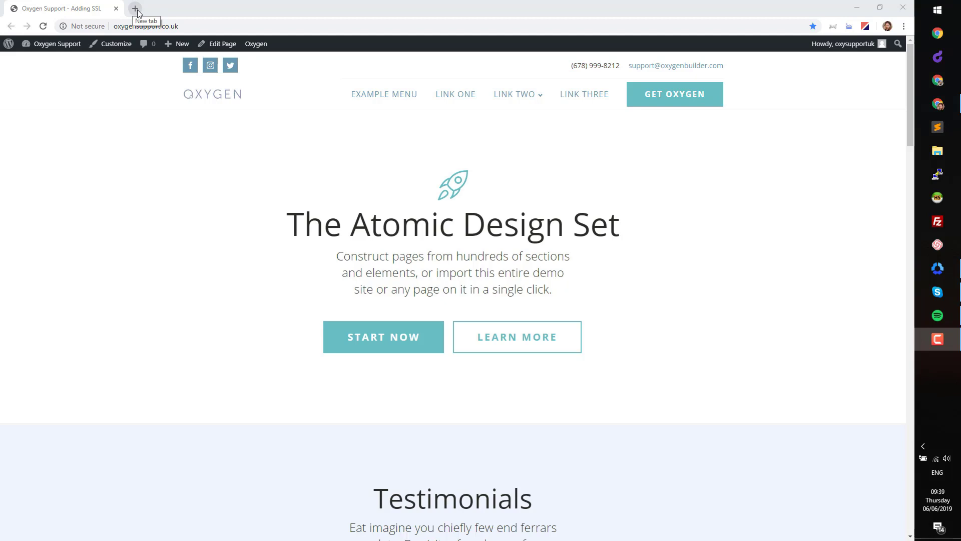
Go to wpengine.co.uk in a new tab, sign in, and open the oxysupportuk site from Sites.
left_click(137, 10)
type("wpengi")
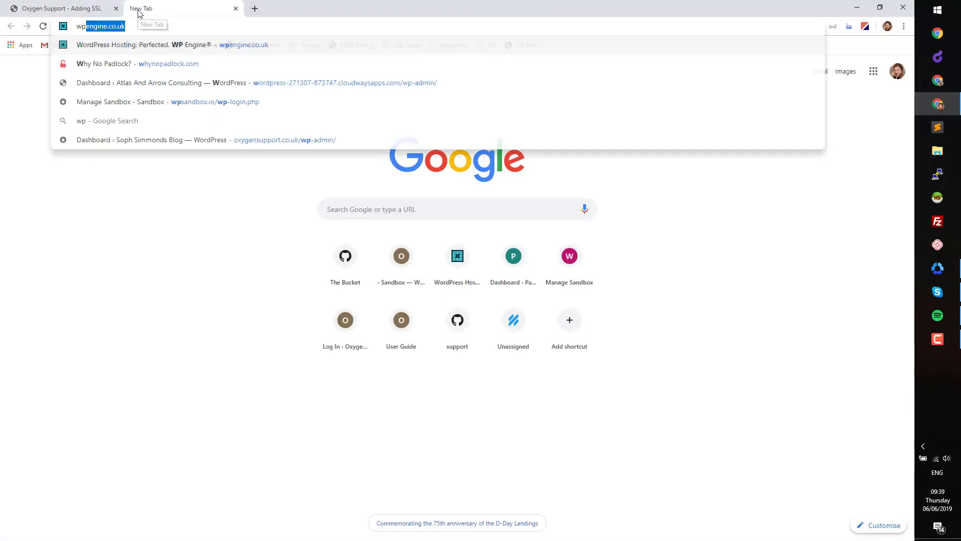
type("ne")
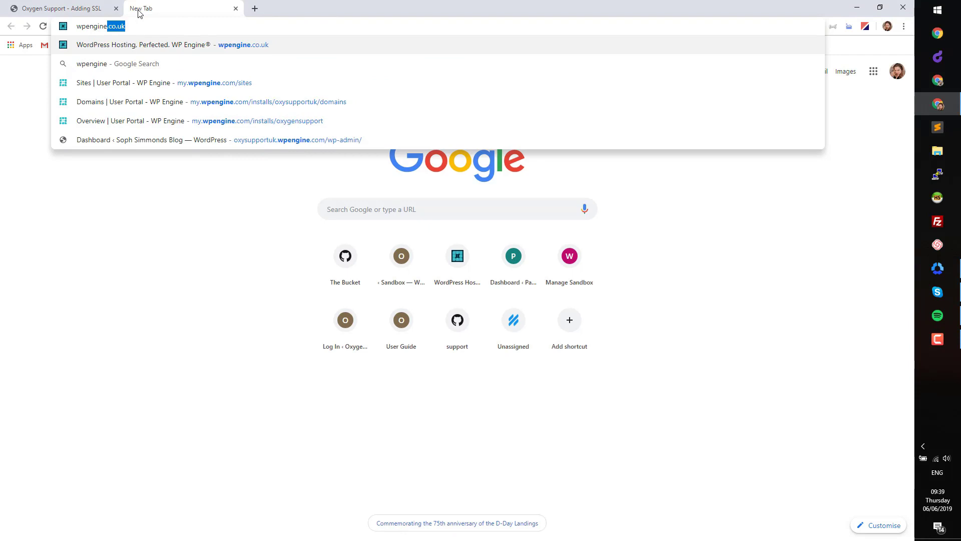
key("Return")
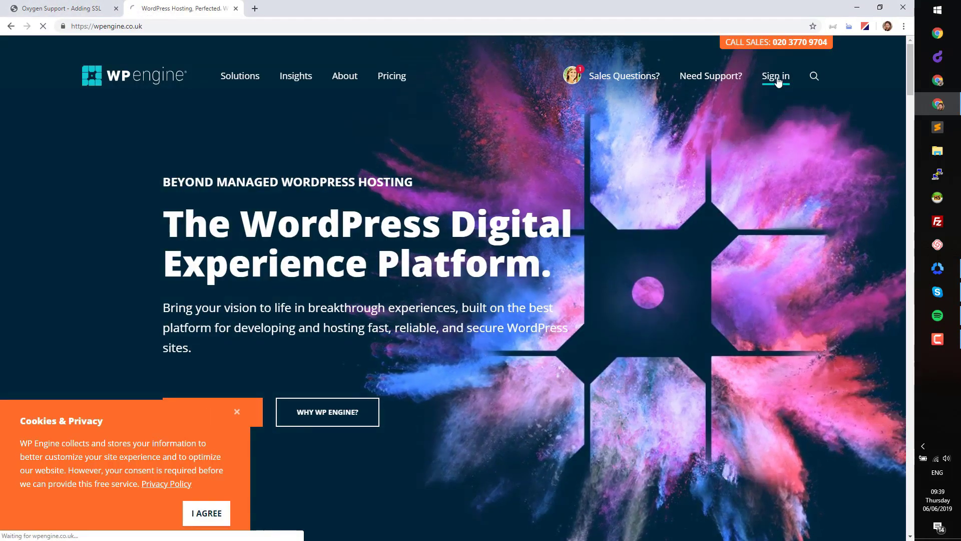
left_click(777, 79)
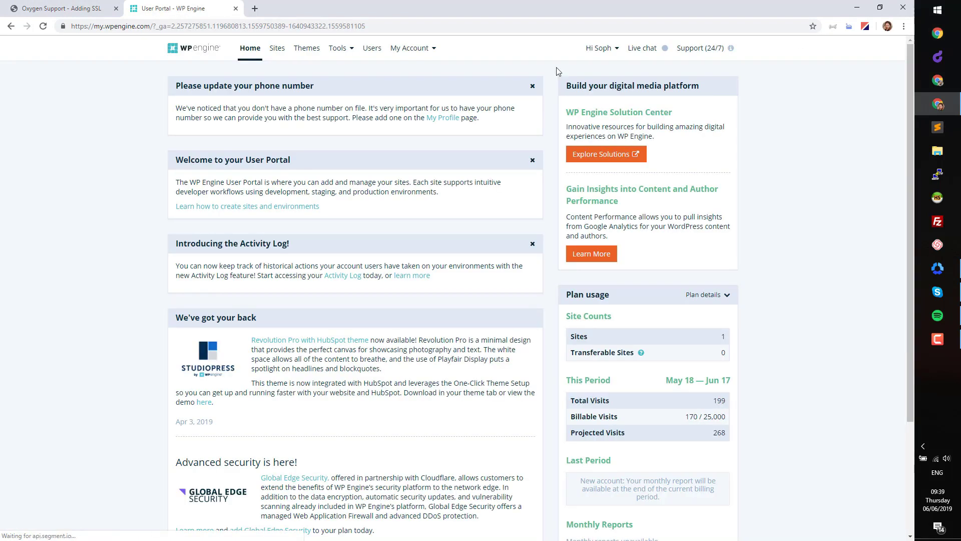
left_click(277, 53)
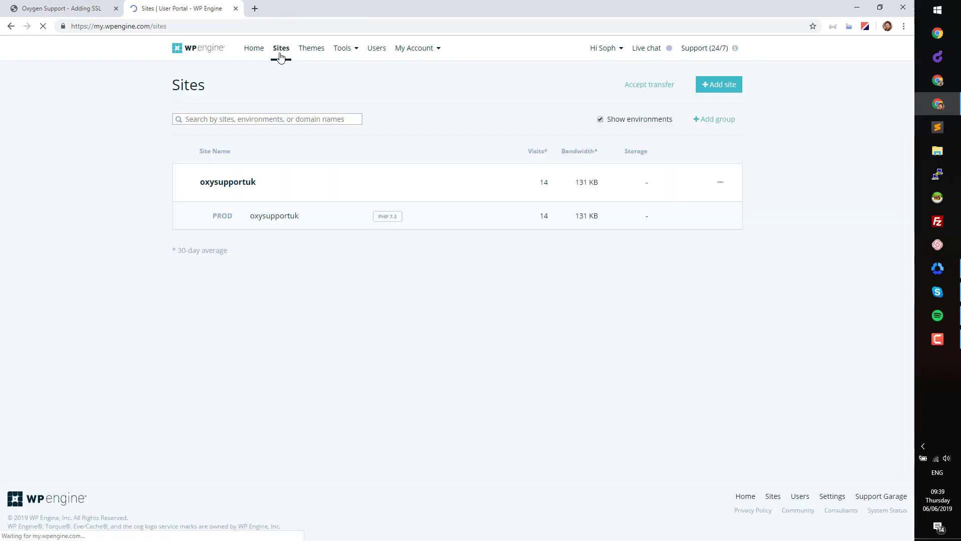
left_click(236, 187)
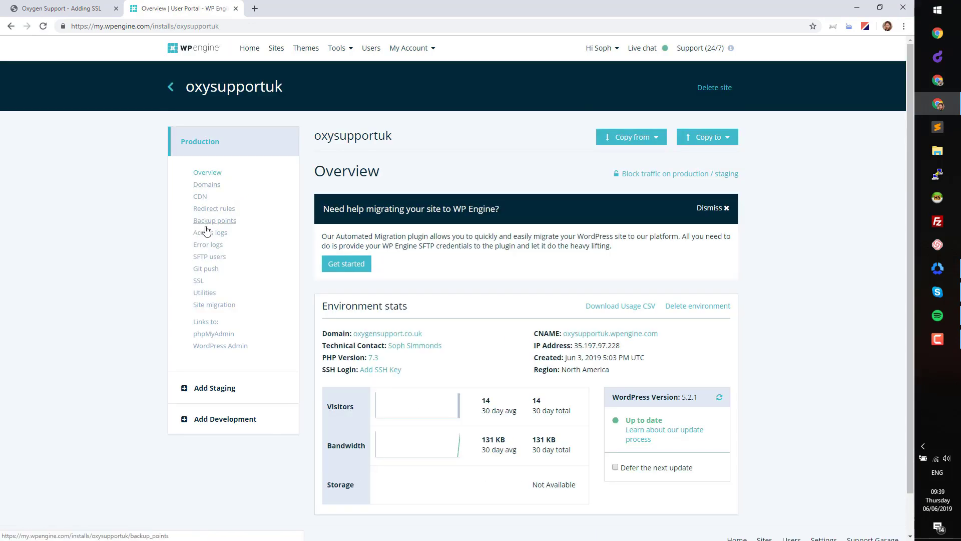
Request a free Let's Encrypt certificate for oxygensupport.co.uk, accepting the terms, then return to SSL.
left_click(202, 283)
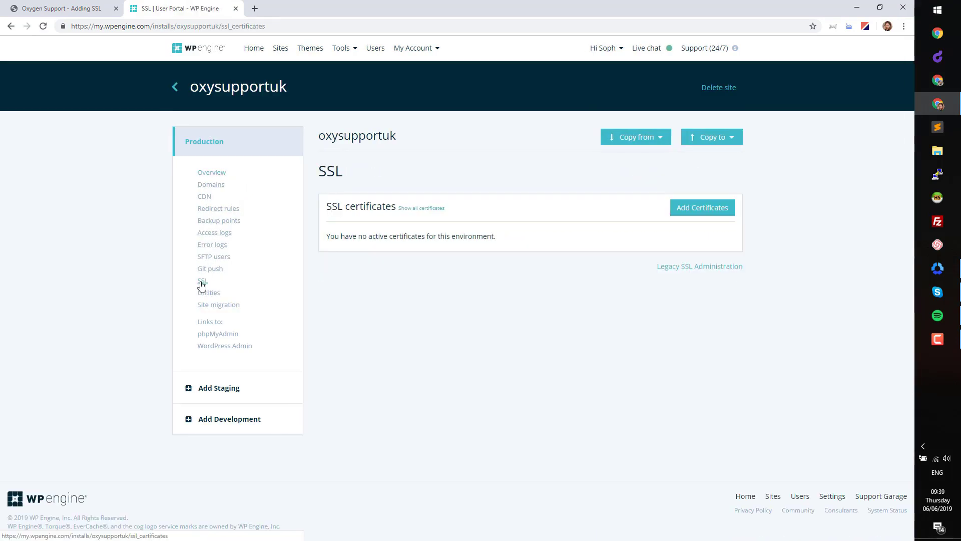
left_click(695, 214)
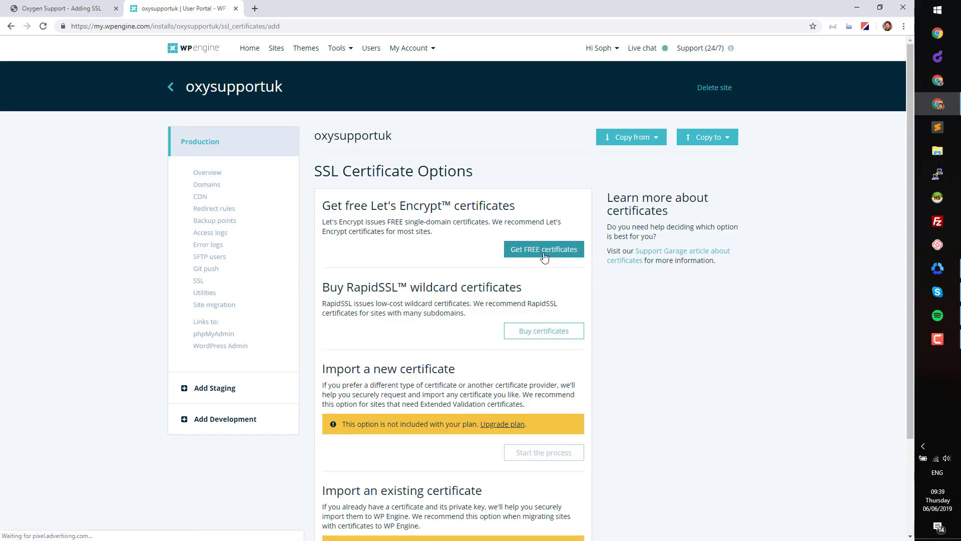
left_click(545, 255)
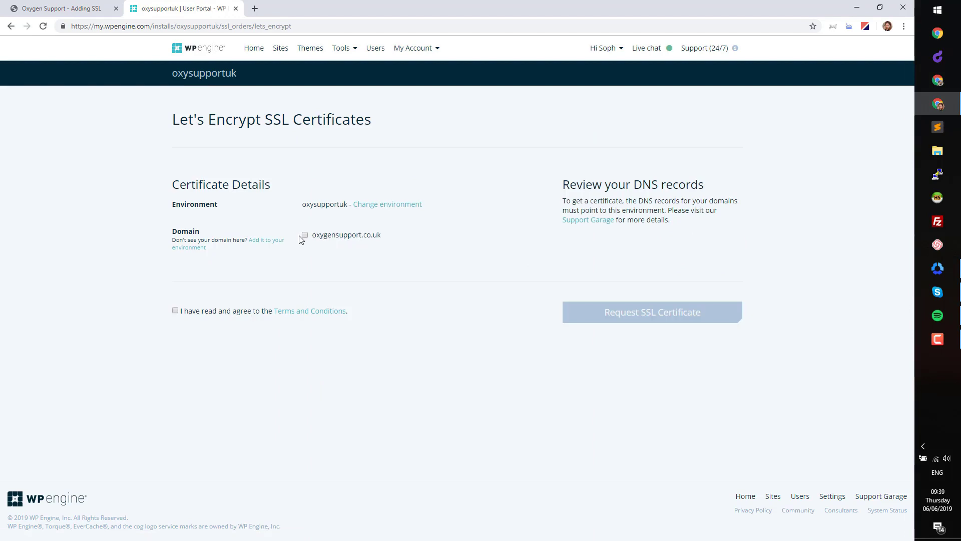
left_click(305, 235)
left_click(175, 311)
left_click(644, 318)
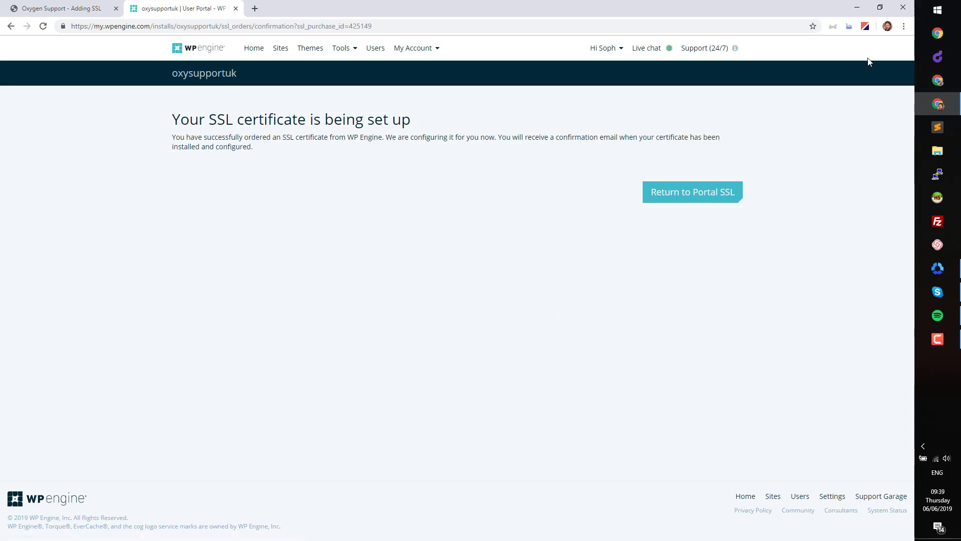
left_click(702, 184)
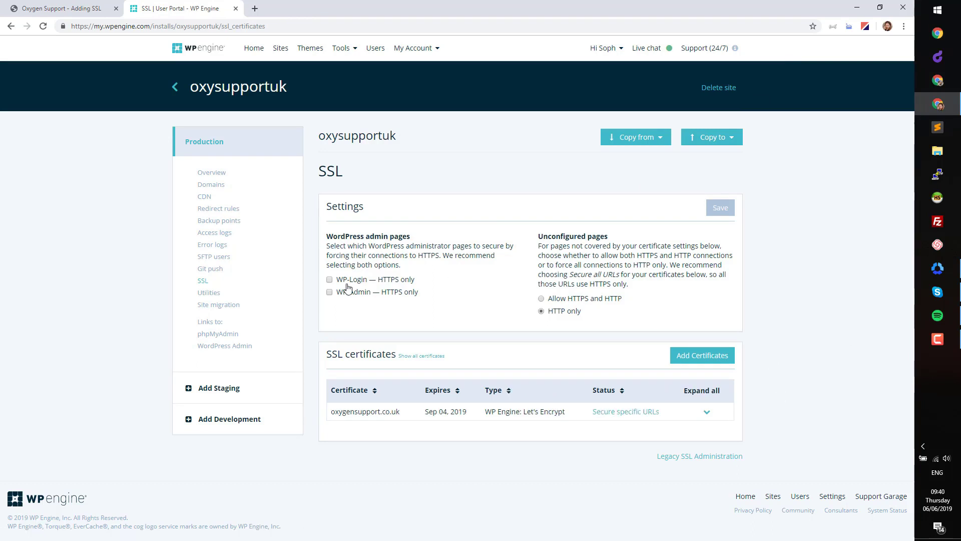
Force HTTPS only for the WP-Login and WP-Admin pages and save.
left_click(329, 279)
left_click(329, 292)
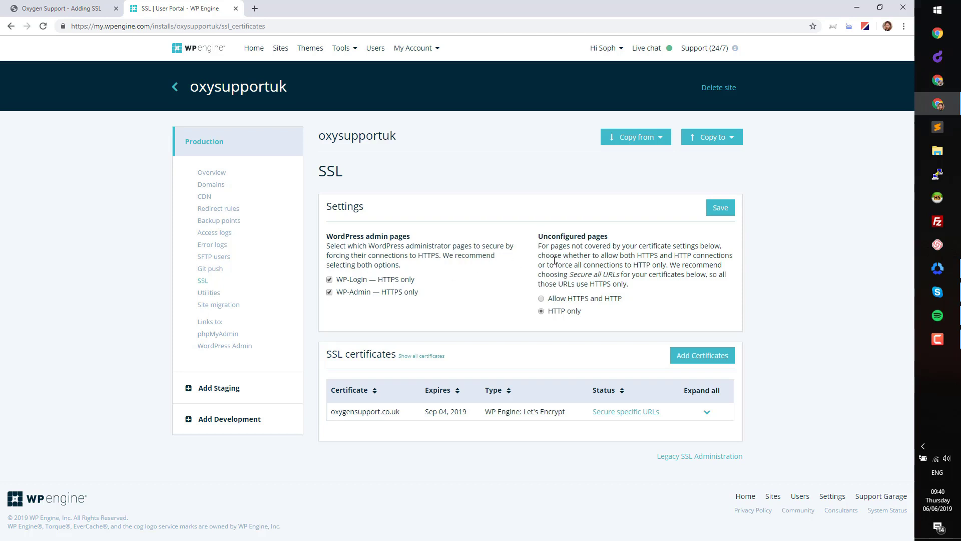
left_click(720, 207)
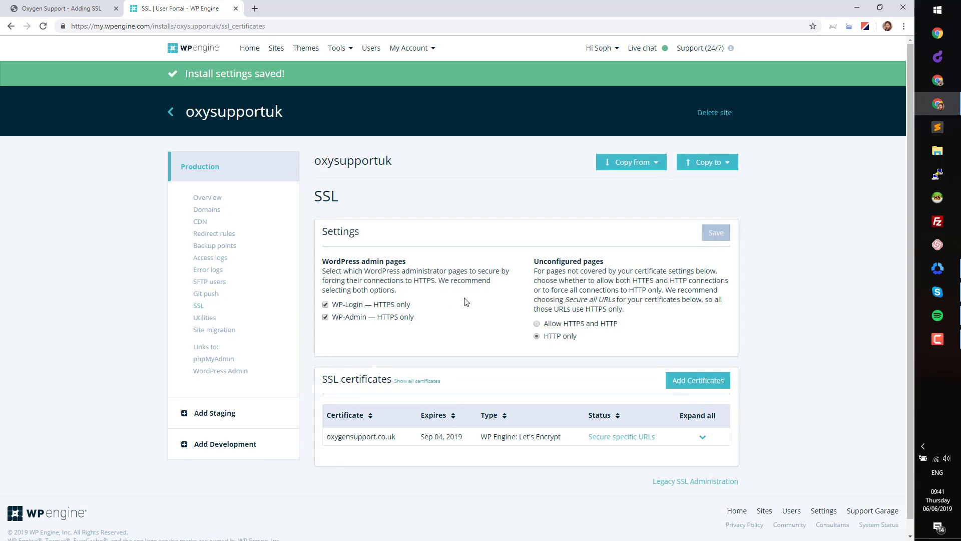
Set the oxygensupport.co.uk certificate to secure all URLs and save all changes.
left_click(703, 438)
scroll(661, 426, "down", 4)
scroll(653, 420, "down", 1)
left_click(504, 282)
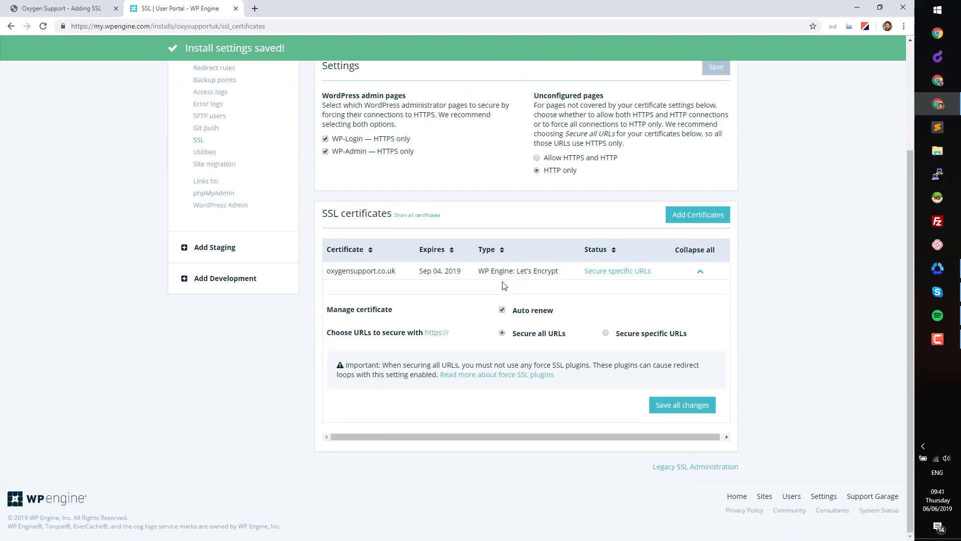
left_click(665, 409)
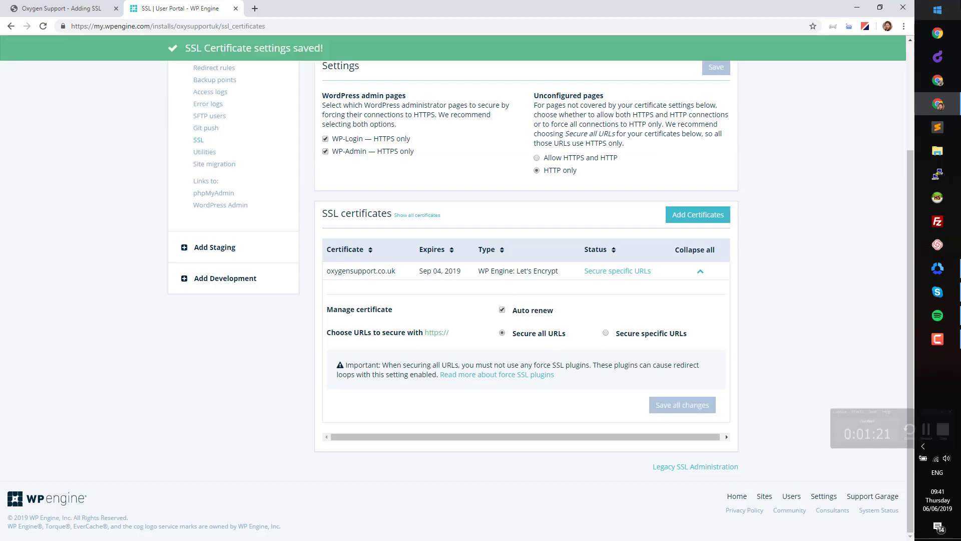
left_click(83, 8)
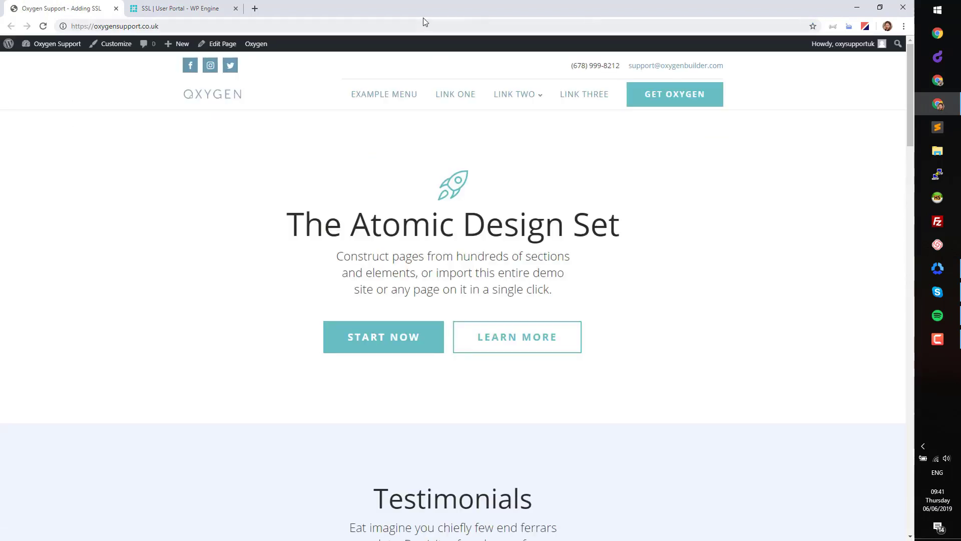
Open the Dashboard from the Oxygen Support admin-bar menu, then Visit Site to reopen the front page.
mouse_move(54, 45)
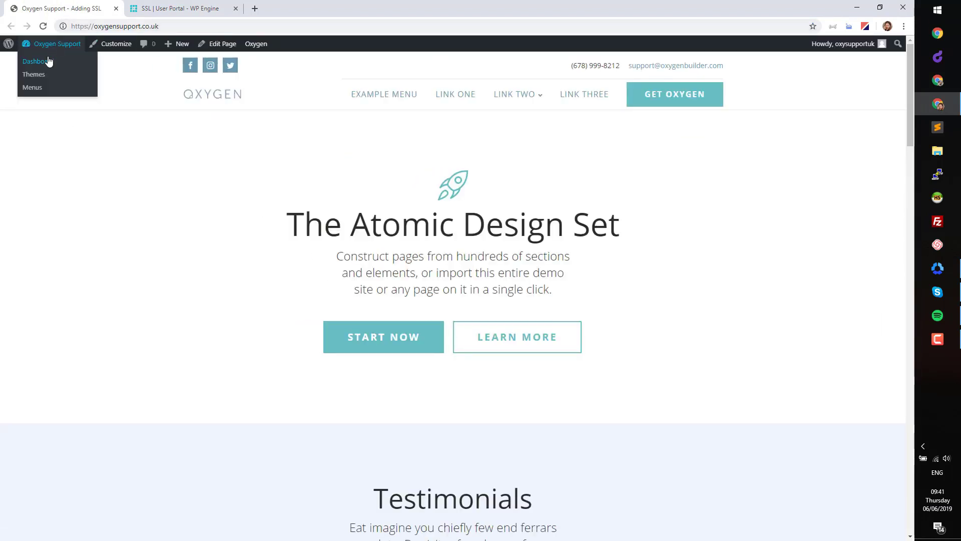
left_click(46, 65)
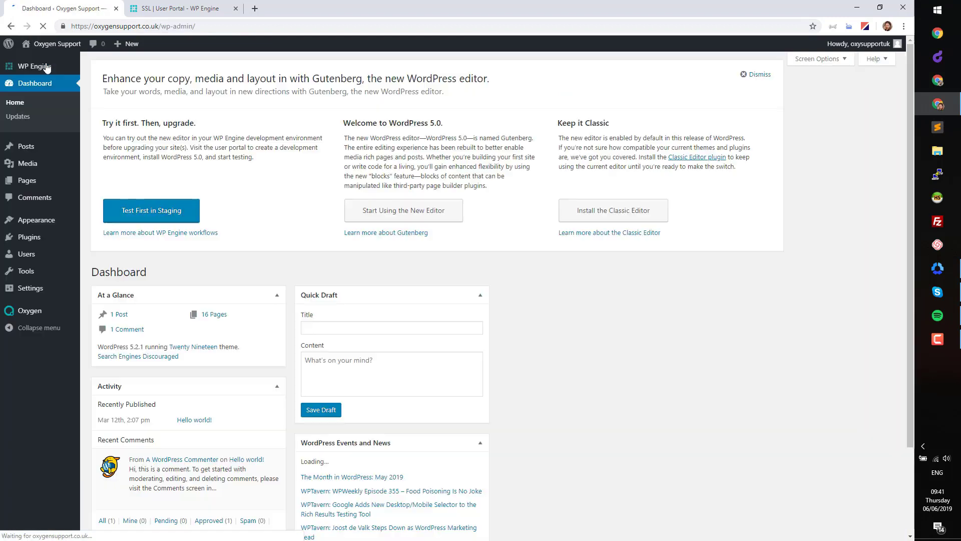
mouse_move(45, 73)
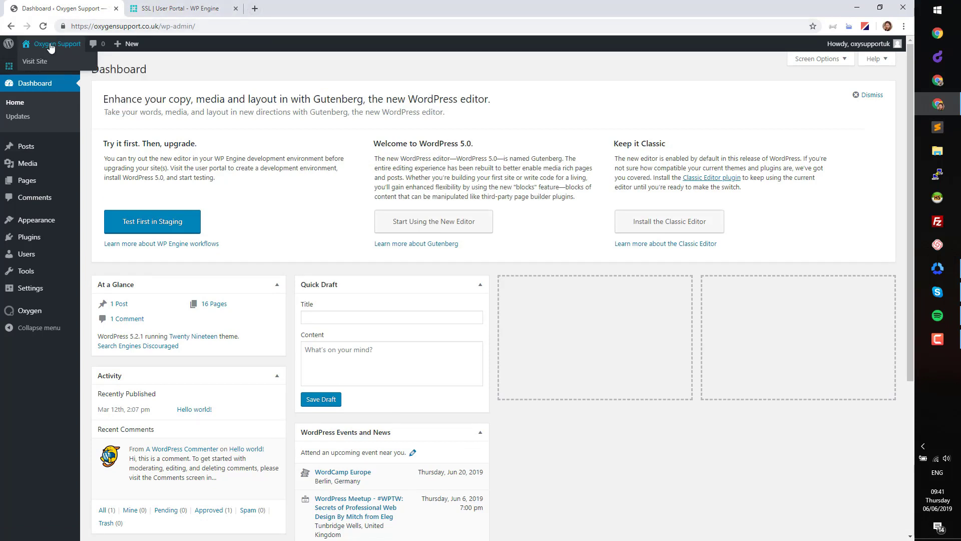
left_click(41, 61)
Copy the site's HTTPS address and go to Why No Padlock in a new tab.
left_click(145, 28)
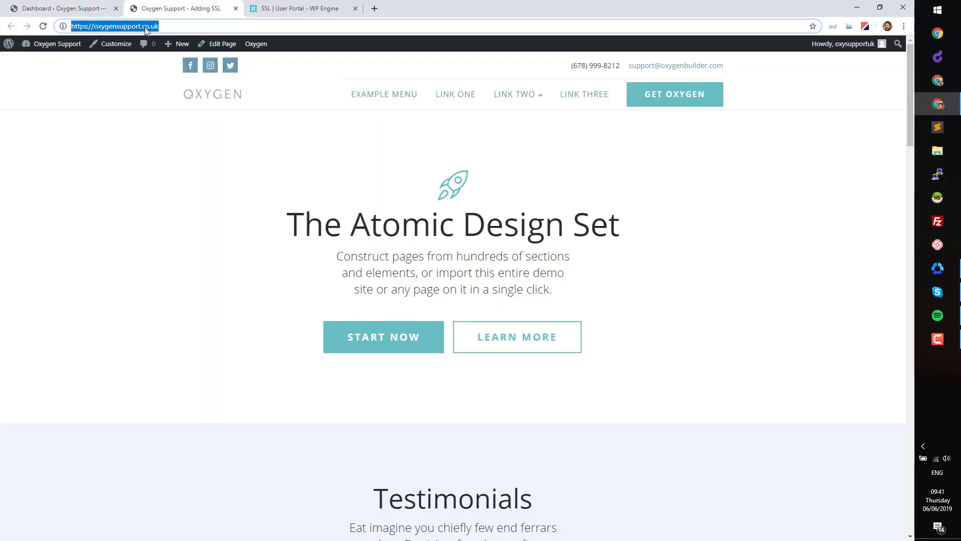
right_click(145, 27)
left_click(178, 83)
left_click(375, 9)
type("whynopadlock.com")
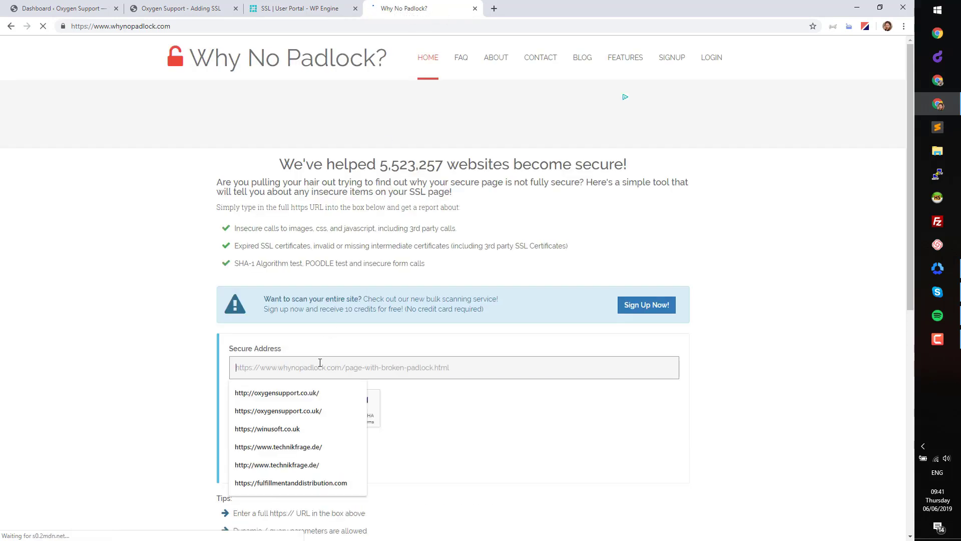
left_click(278, 410)
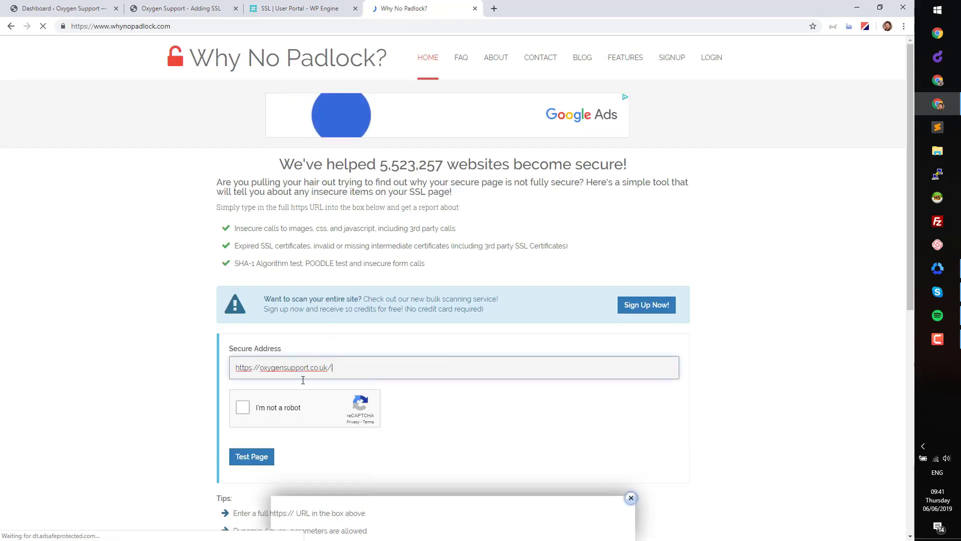
left_click(245, 408)
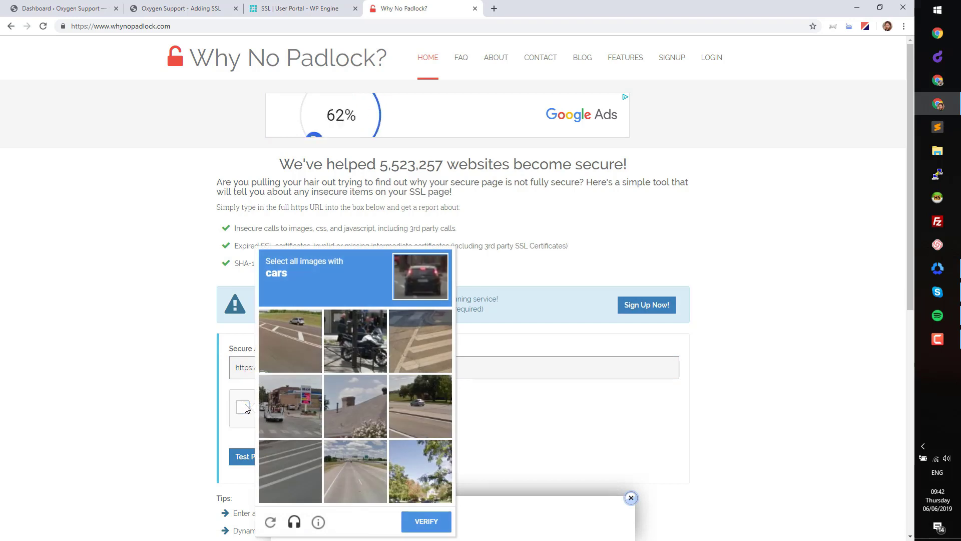
left_click(300, 329)
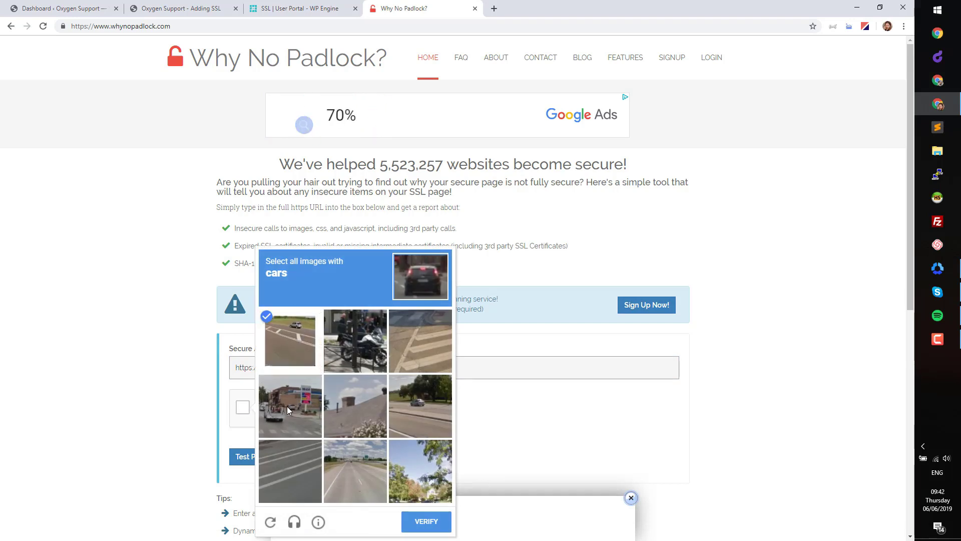
left_click(287, 406)
left_click(413, 408)
left_click(359, 465)
left_click(428, 522)
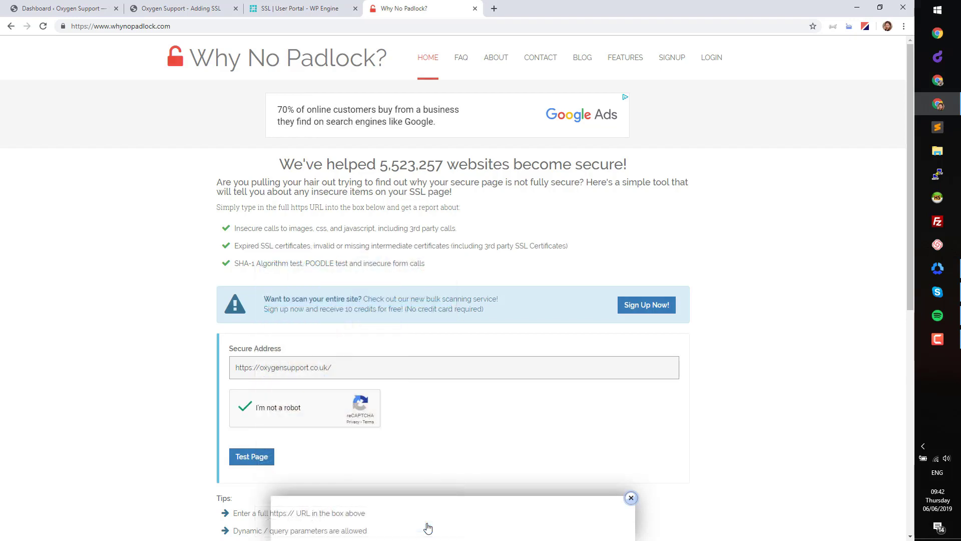
Run the padlock test and review the Mixed Content soft failures for insecure http images.
left_click(253, 457)
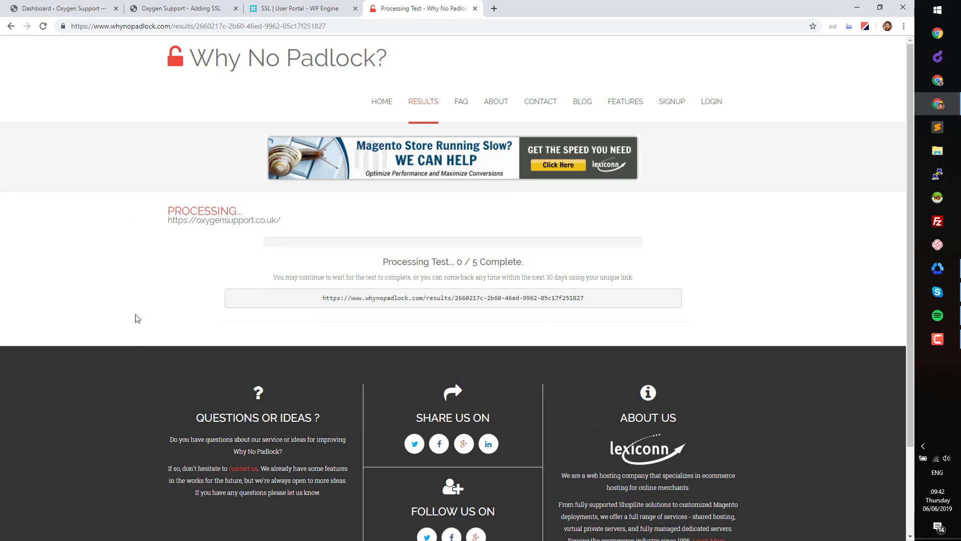
scroll(134, 283, "down", 1)
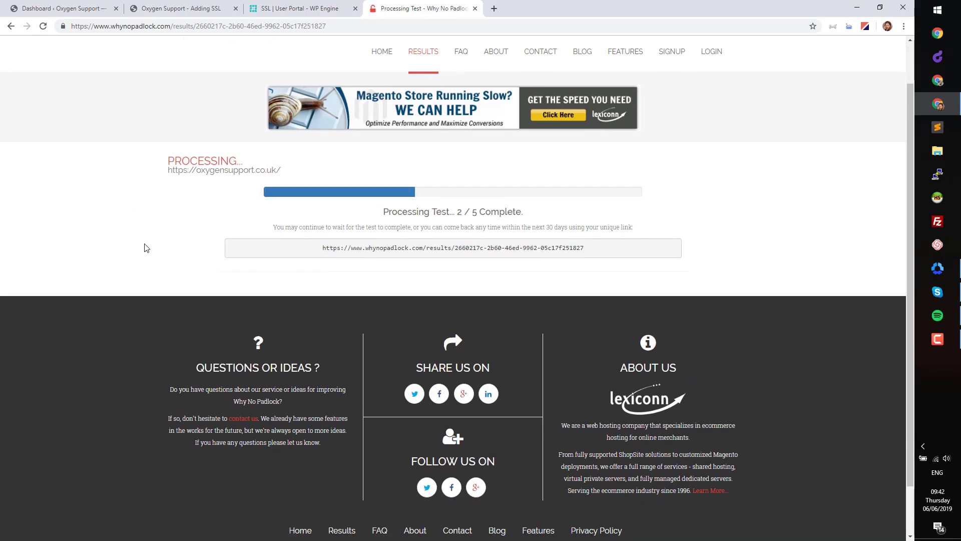
scroll(142, 253, "down", 3)
scroll(150, 253, "down", 3)
scroll(362, 276, "down", 5)
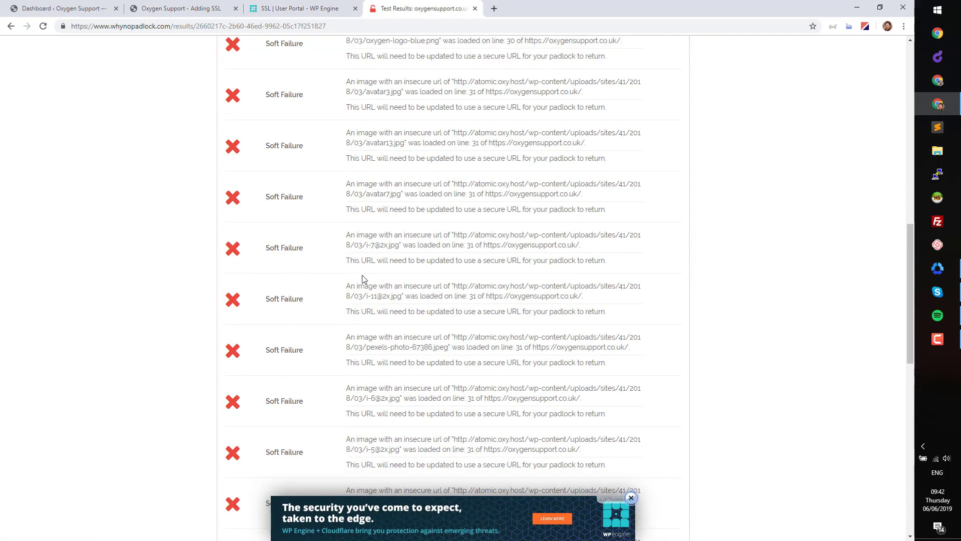
scroll(362, 275, "down", 1)
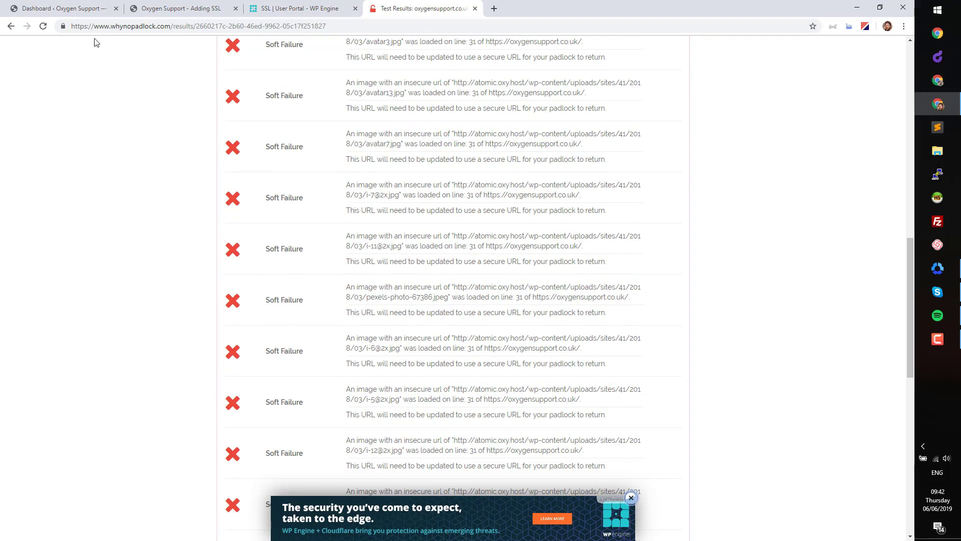
left_click(83, 7)
mouse_move(50, 221)
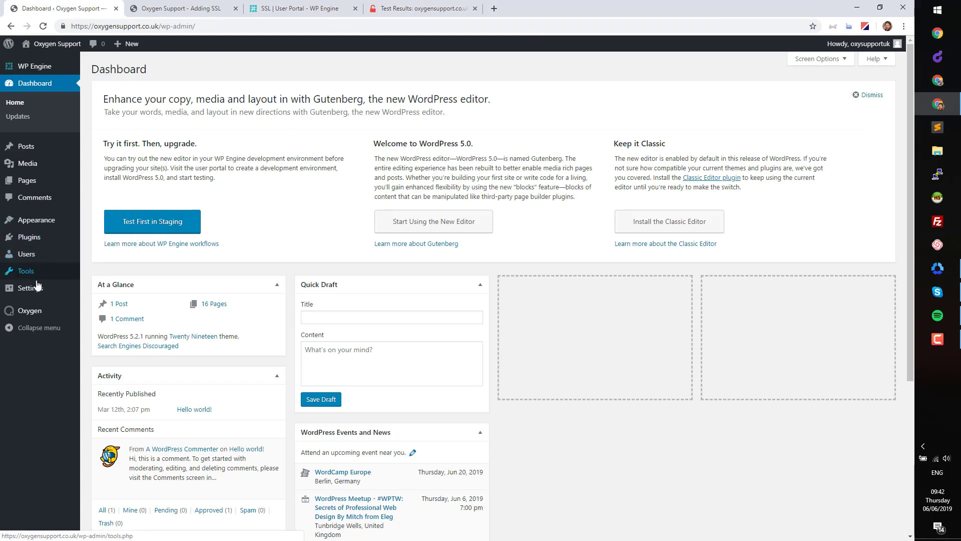
mouse_move(35, 288)
left_click(98, 291)
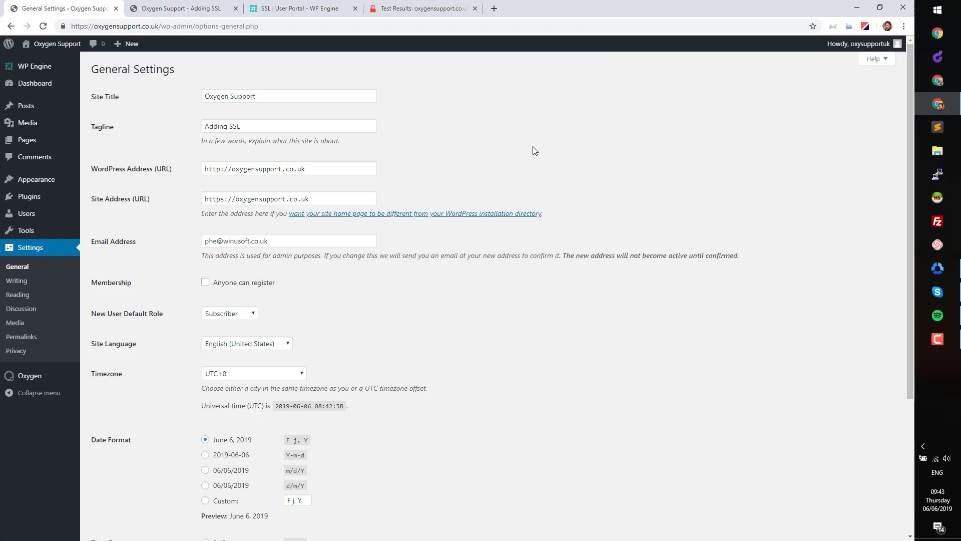
left_click_drag(217, 168, 221, 169)
type("ps")
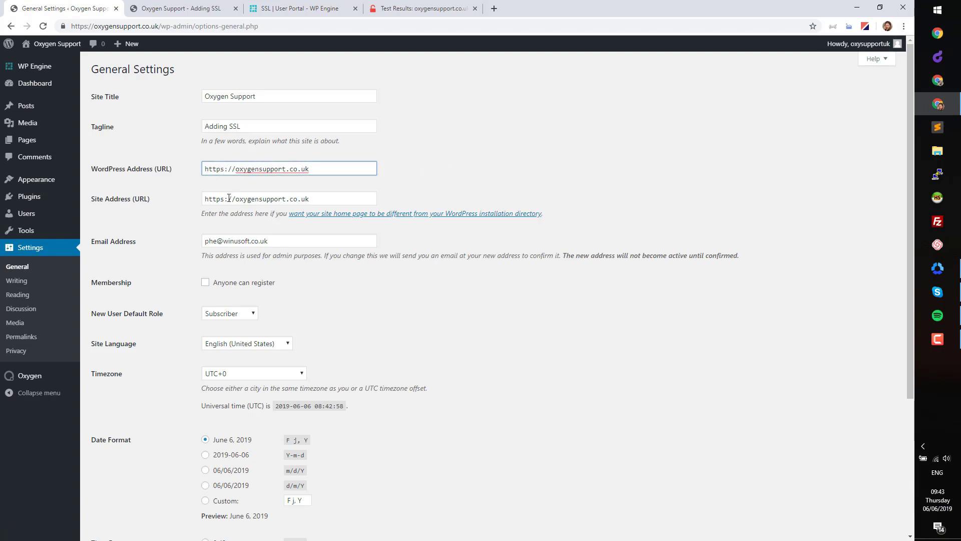
scroll(178, 308, "down", 4)
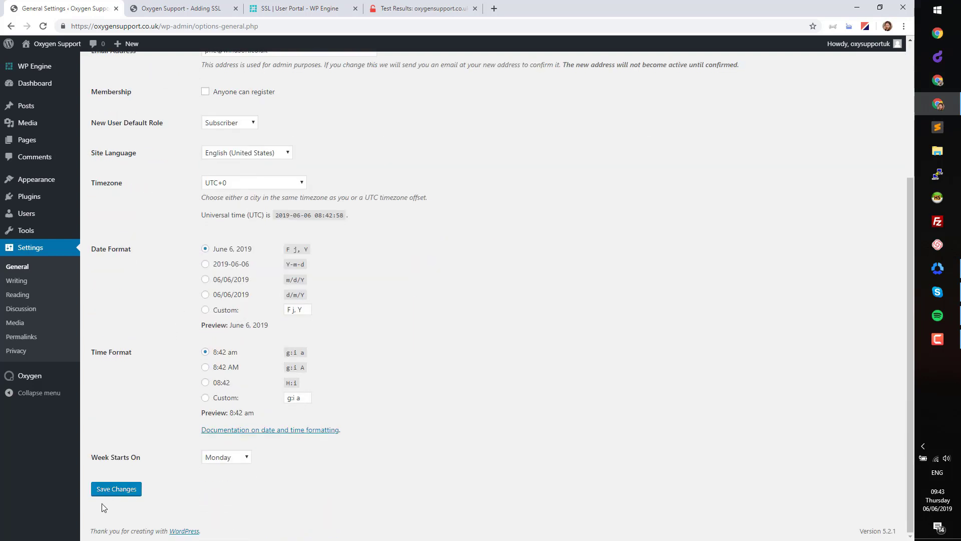
left_click(108, 496)
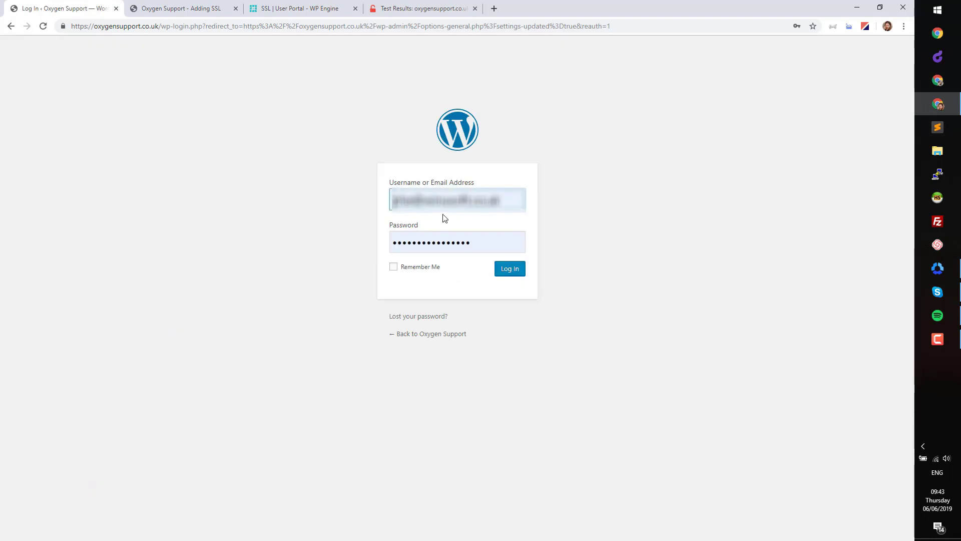
left_click(510, 270)
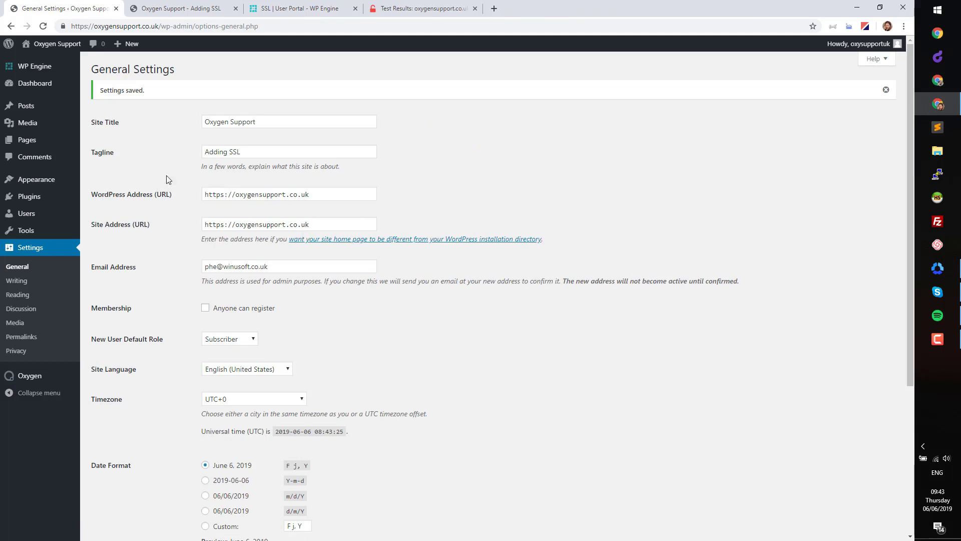
Search Add Plugins for 'Really Simple SSL', then install and activate it.
mouse_move(28, 196)
left_click(106, 212)
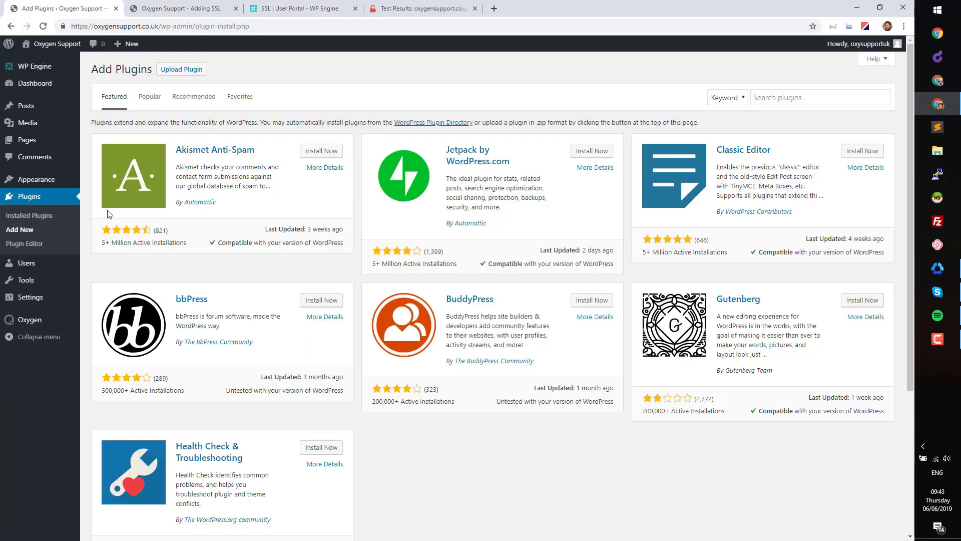
left_click(790, 102)
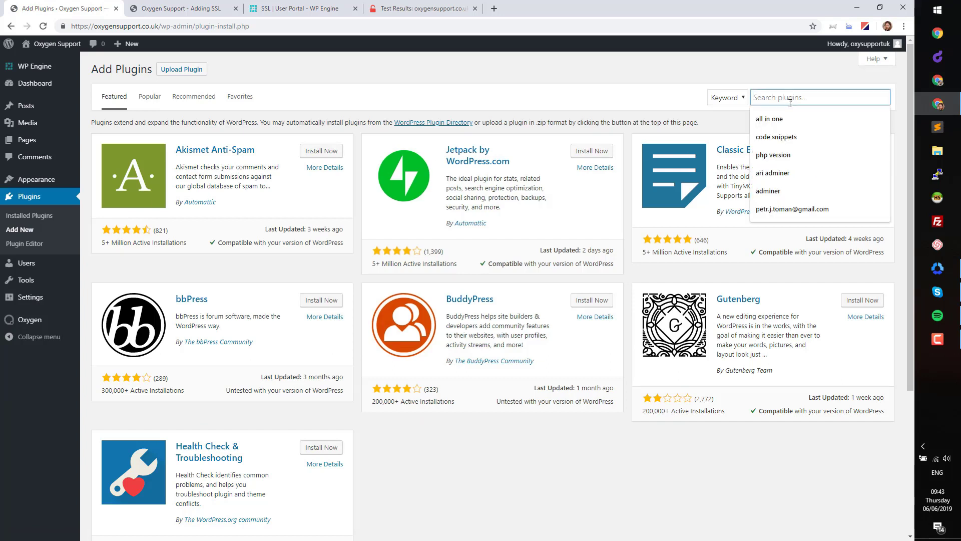
type("Really Simpl")
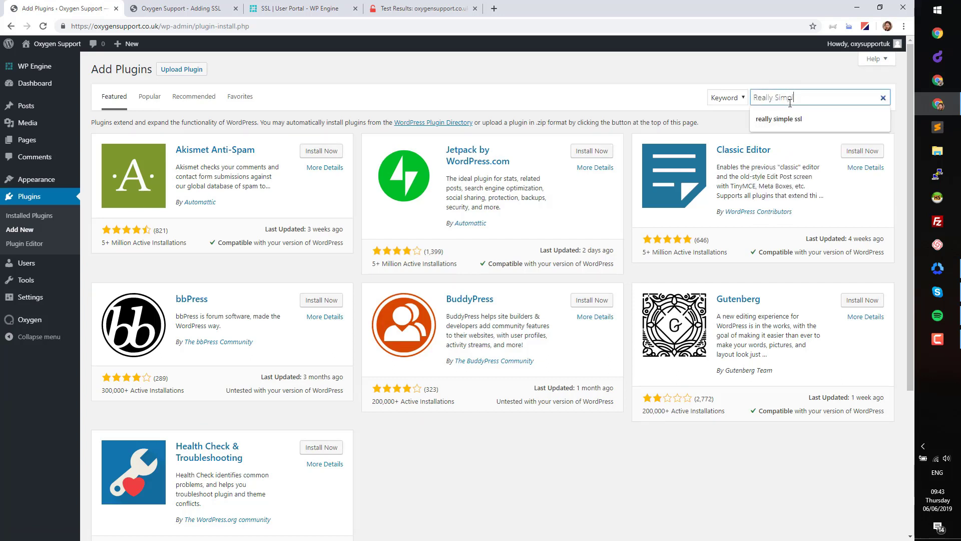
type("e SSL")
key("Return")
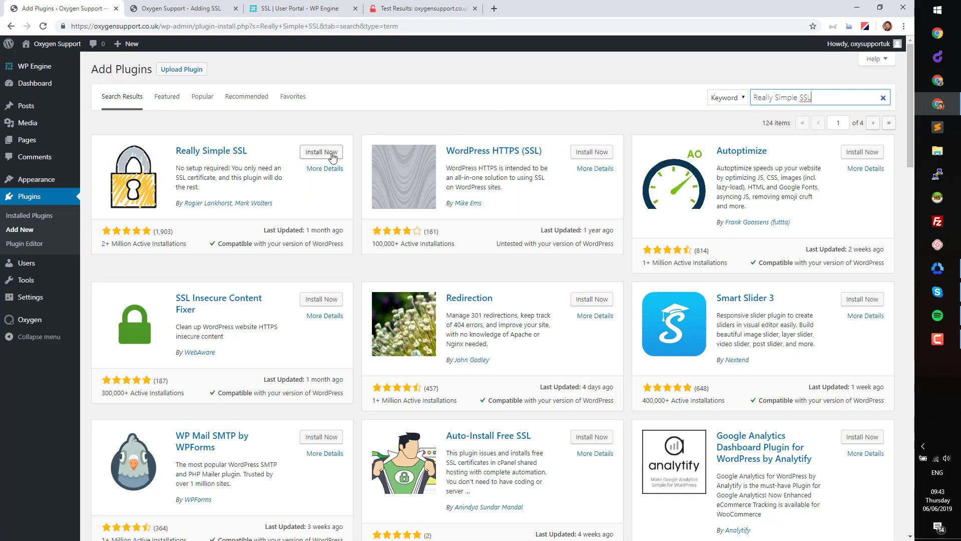
left_click(332, 153)
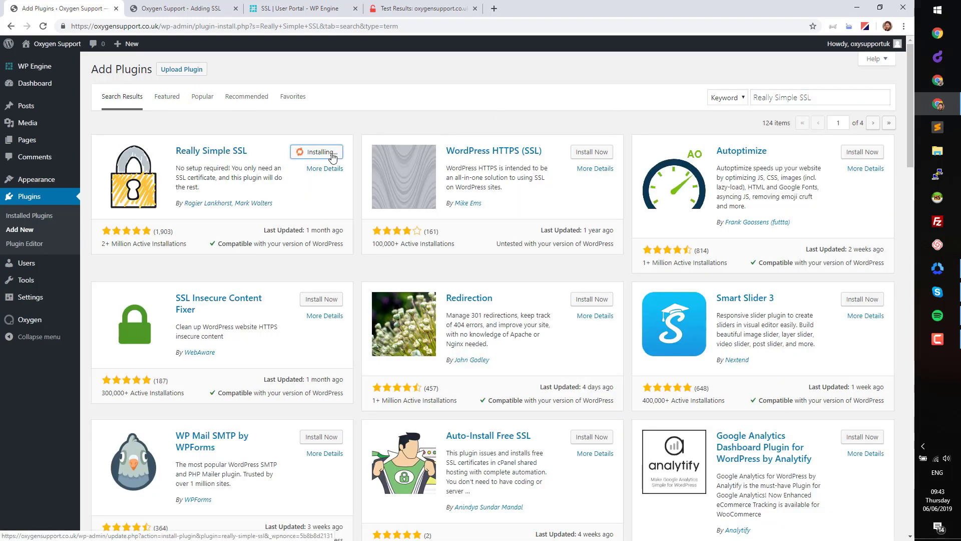
left_click(332, 155)
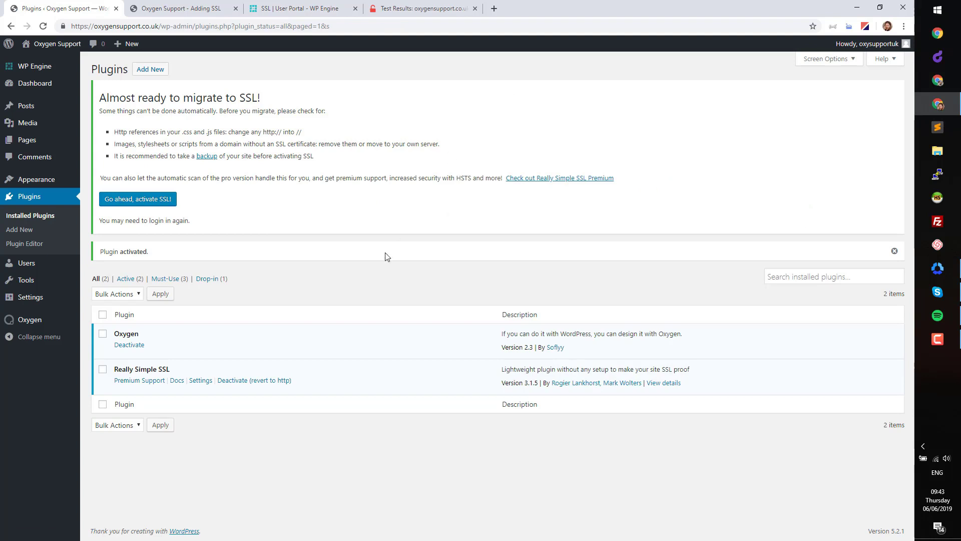
Activate SSL from Really Simple SSL's settings and reload the homepage over https.
left_click(198, 381)
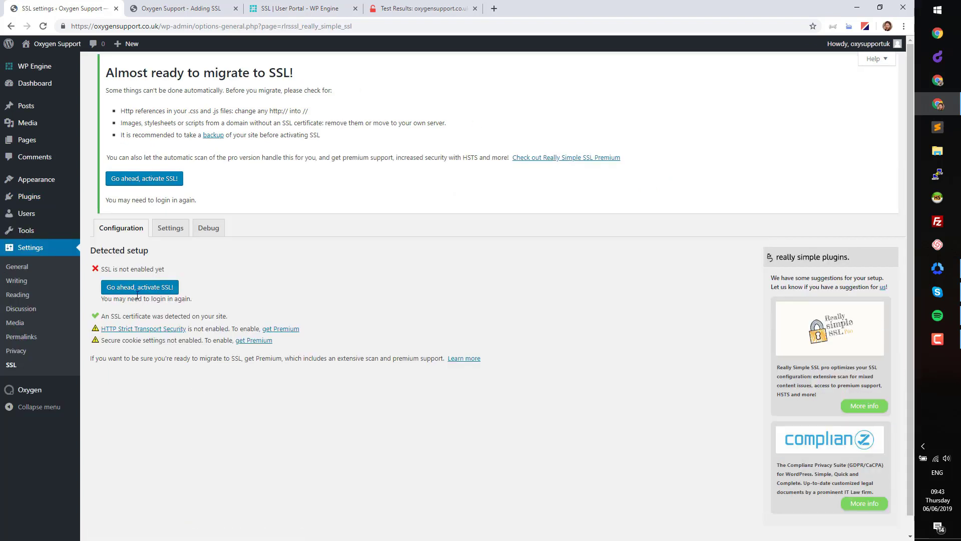
left_click(139, 290)
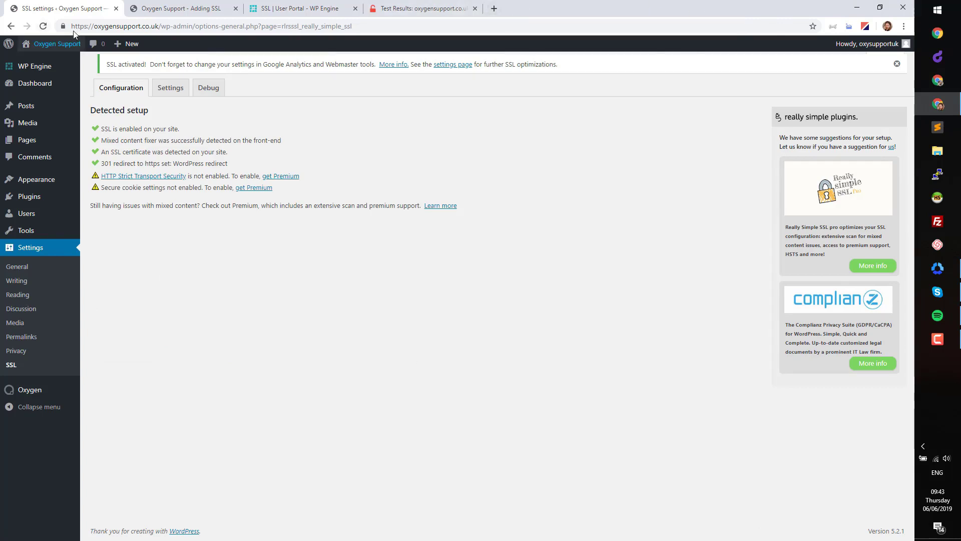
left_click(150, 9)
left_click(43, 28)
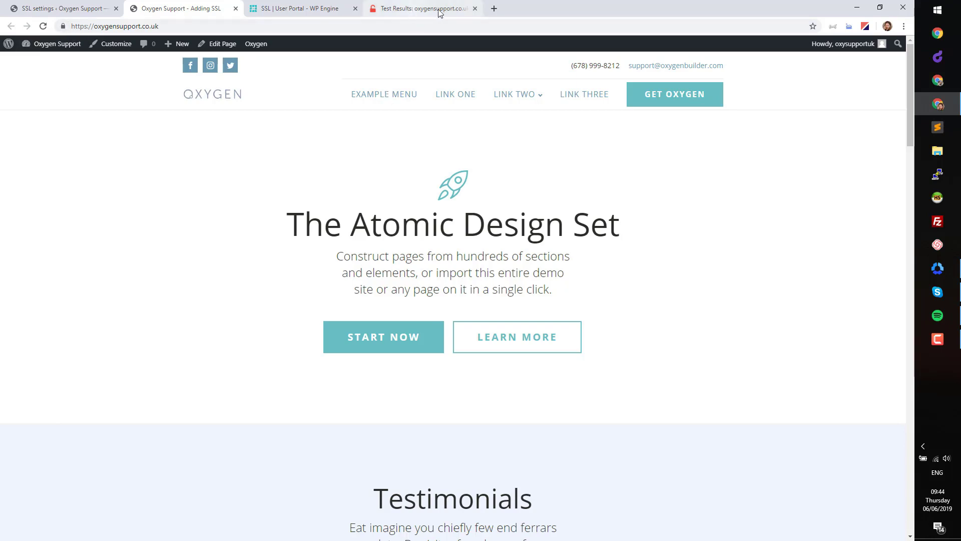
left_click(494, 9)
type("why")
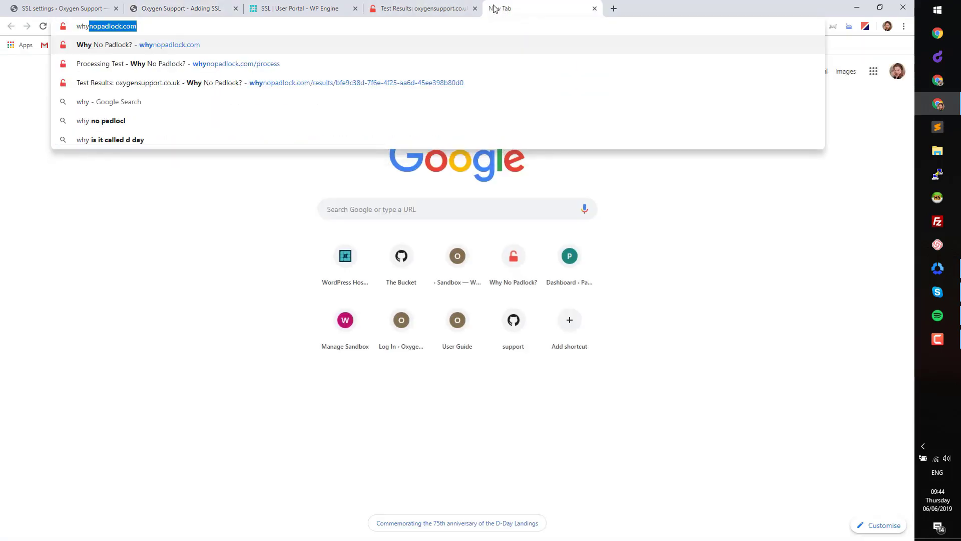
key("Return")
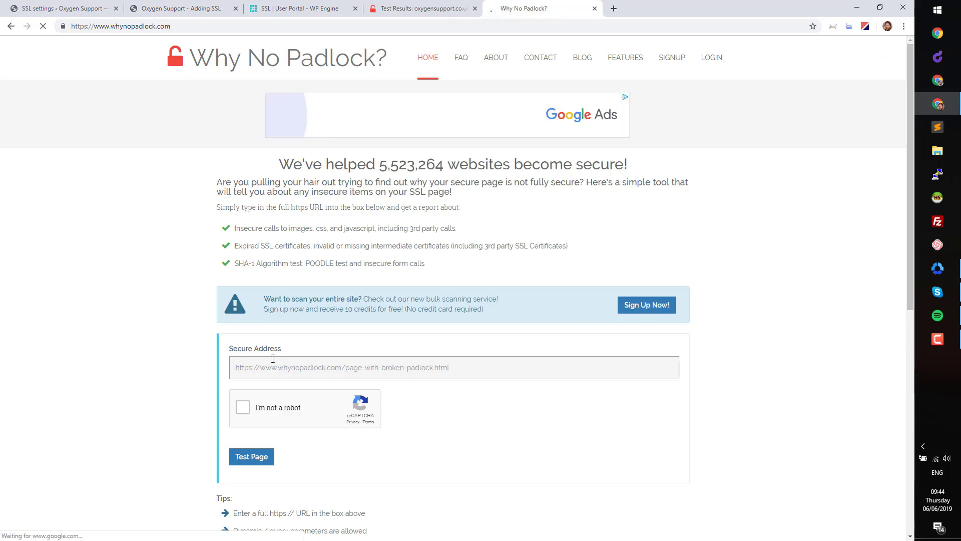
left_click(279, 372)
key("Down")
key("Return")
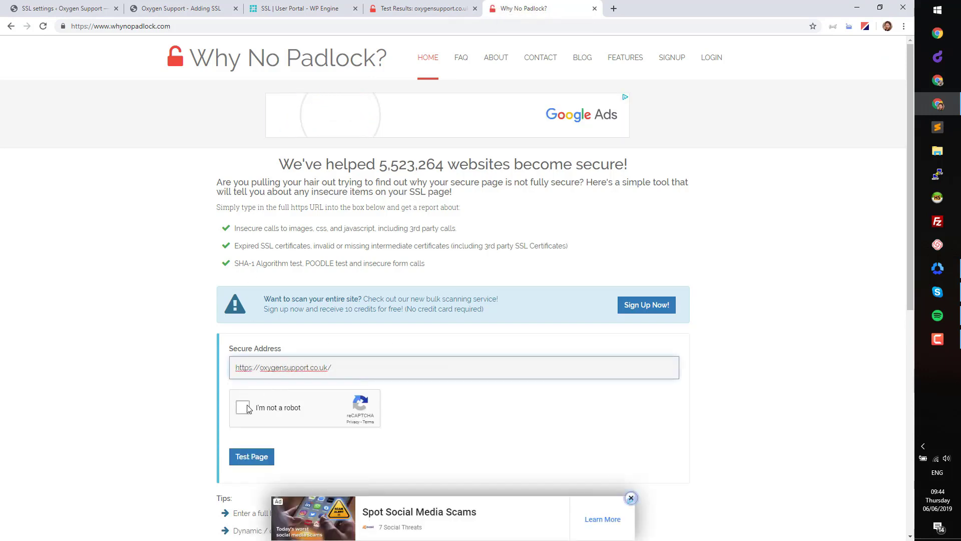
Pass the reCAPTCHA by marking the four traffic-light images.
left_click(244, 407)
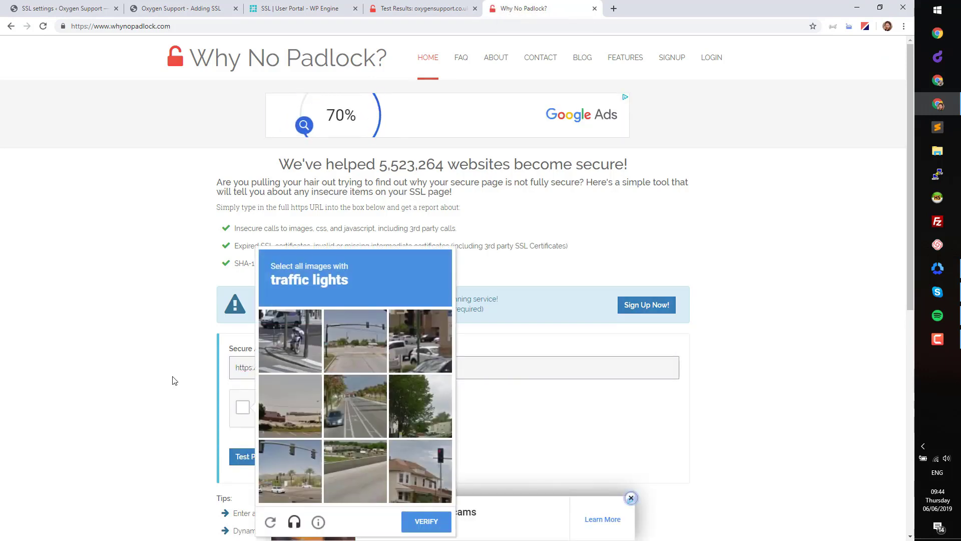
left_click(354, 343)
left_click(304, 446)
left_click(438, 471)
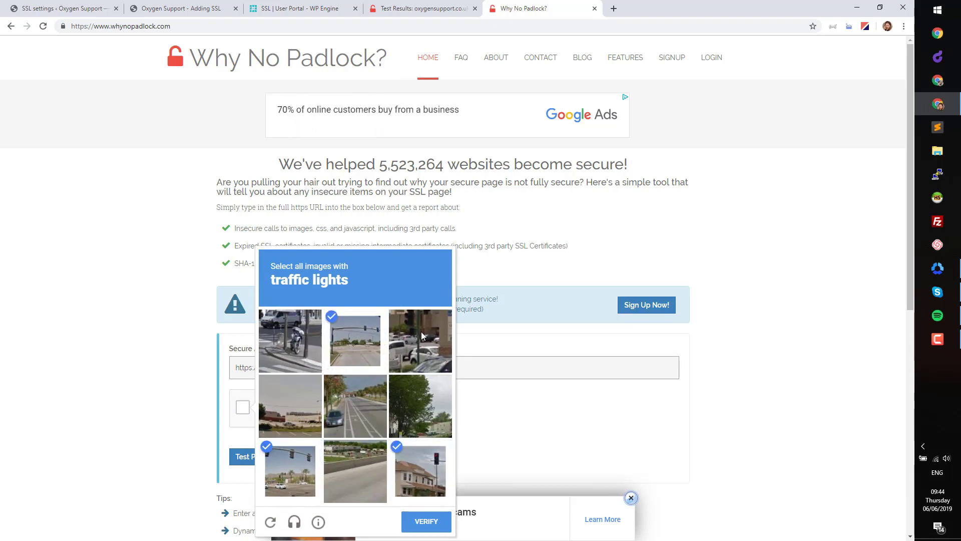
left_click(423, 336)
left_click(422, 521)
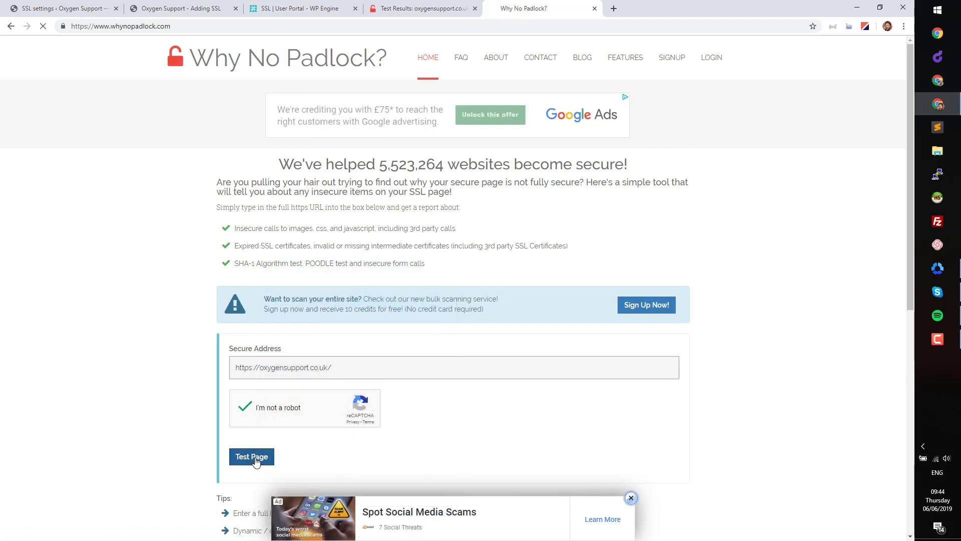
Run the padlock test and confirm Mixed Content reports no mixed content.
left_click(253, 456)
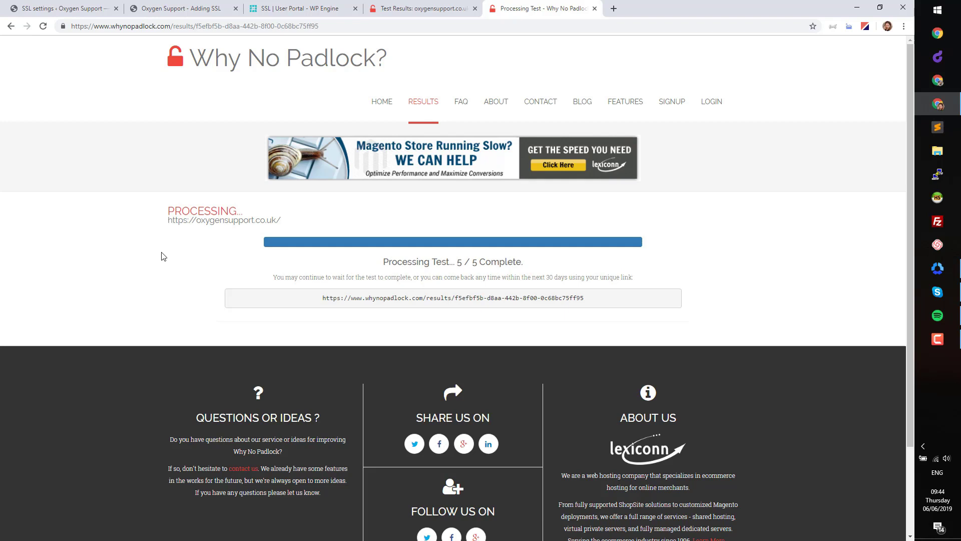
scroll(161, 256, "down", 7)
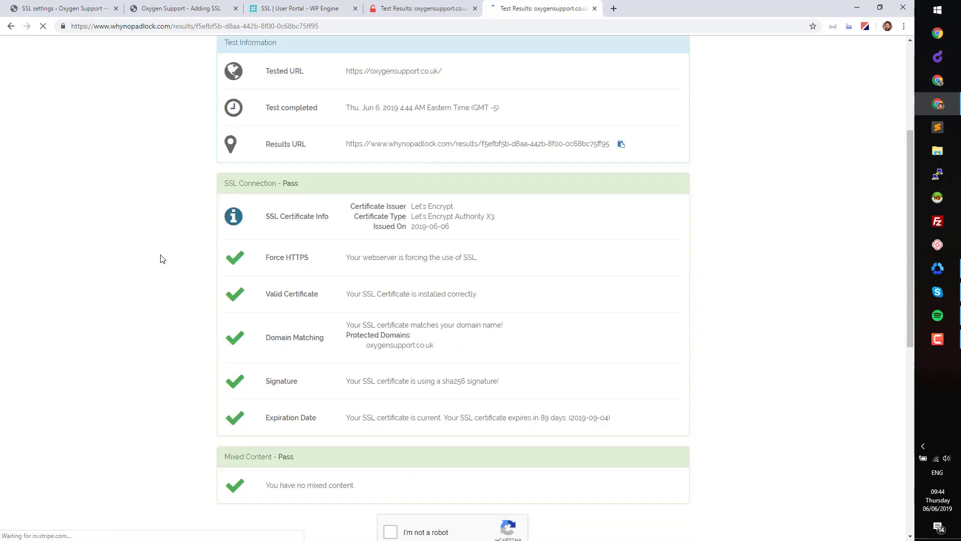
scroll(161, 258, "down", 1)
triple_click(277, 286)
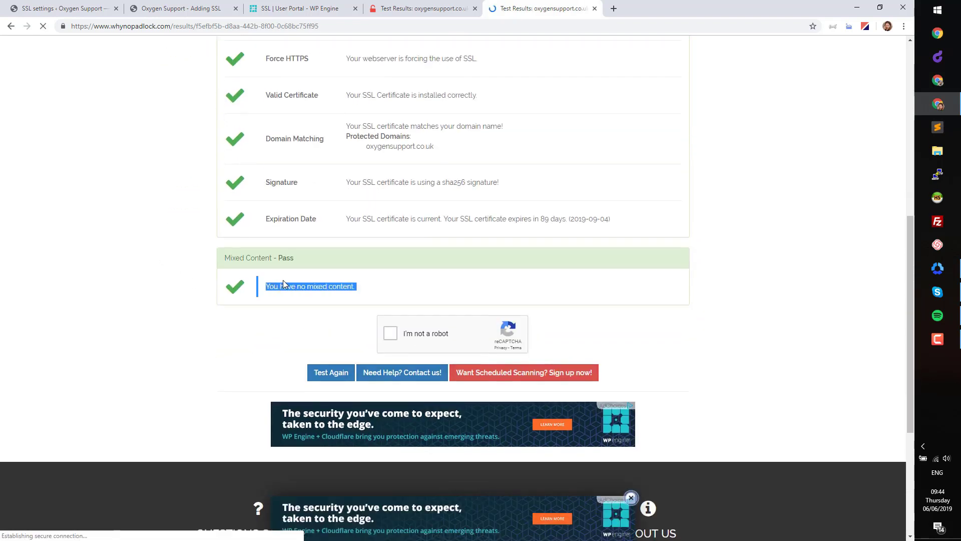
left_click(150, 280)
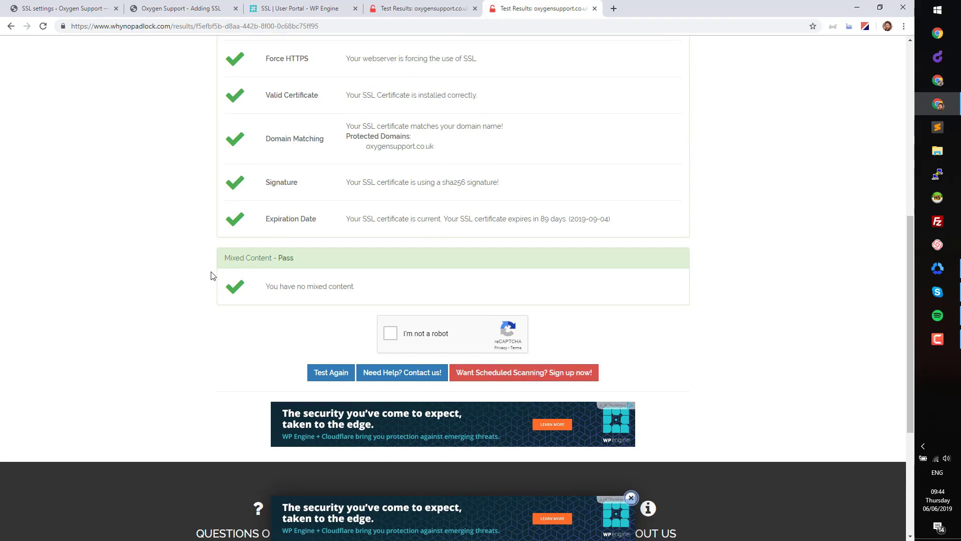